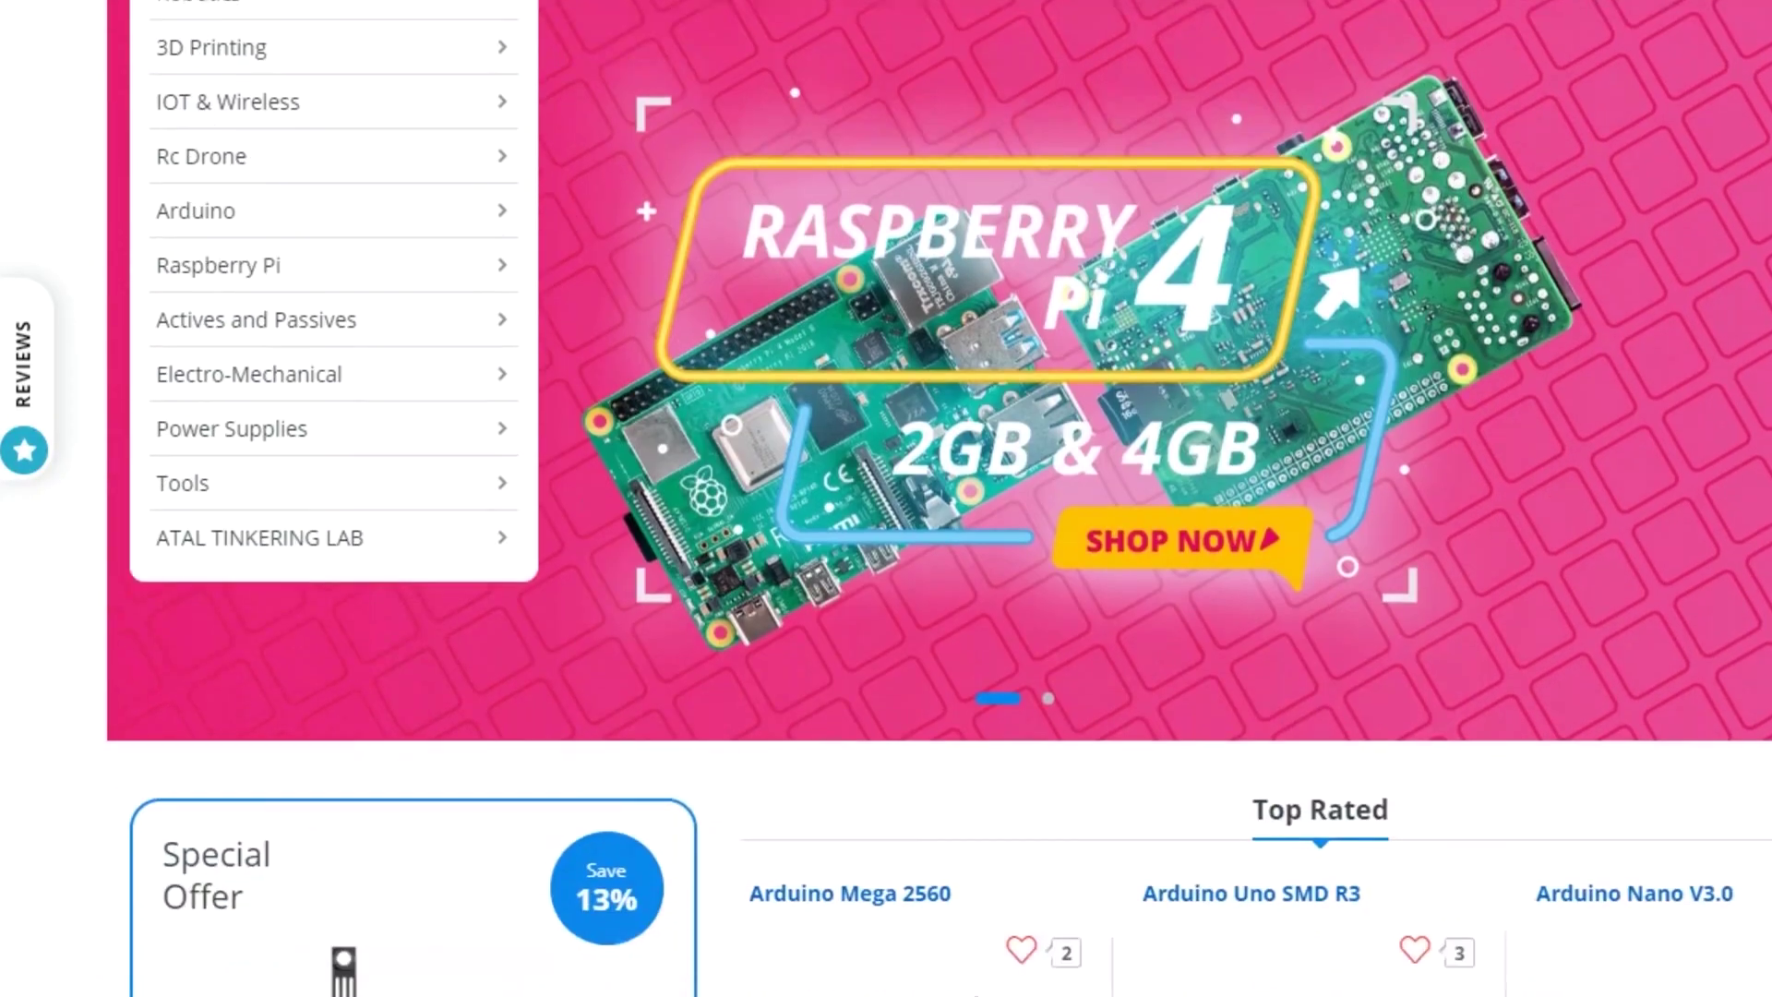
{"action": "scroll", "coordinate": [886, 554], "scroll_direction": "down", "scroll_amount": 5}
{"action": "scroll", "coordinate": [707, 429], "scroll_direction": "down", "scroll_amount": 2}
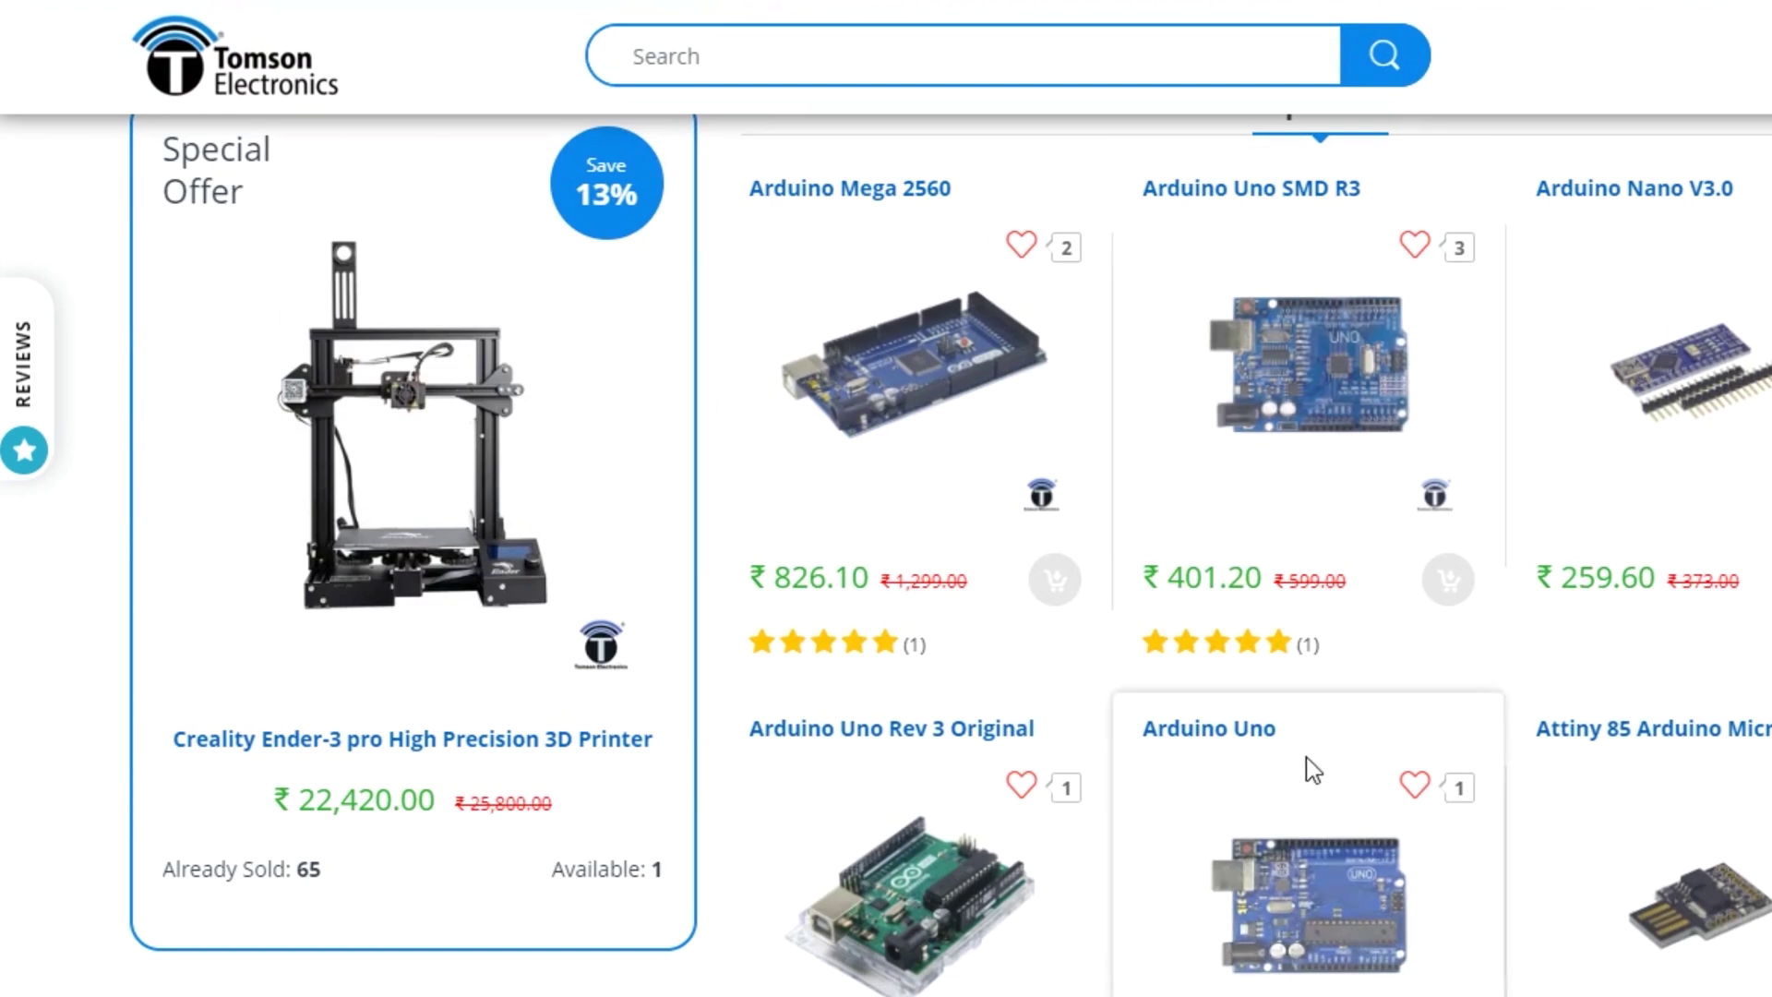
{"action": "scroll", "coordinate": [1305, 758], "scroll_direction": "down", "scroll_amount": 3}
{"action": "scroll", "coordinate": [1305, 757], "scroll_direction": "down", "scroll_amount": 3}
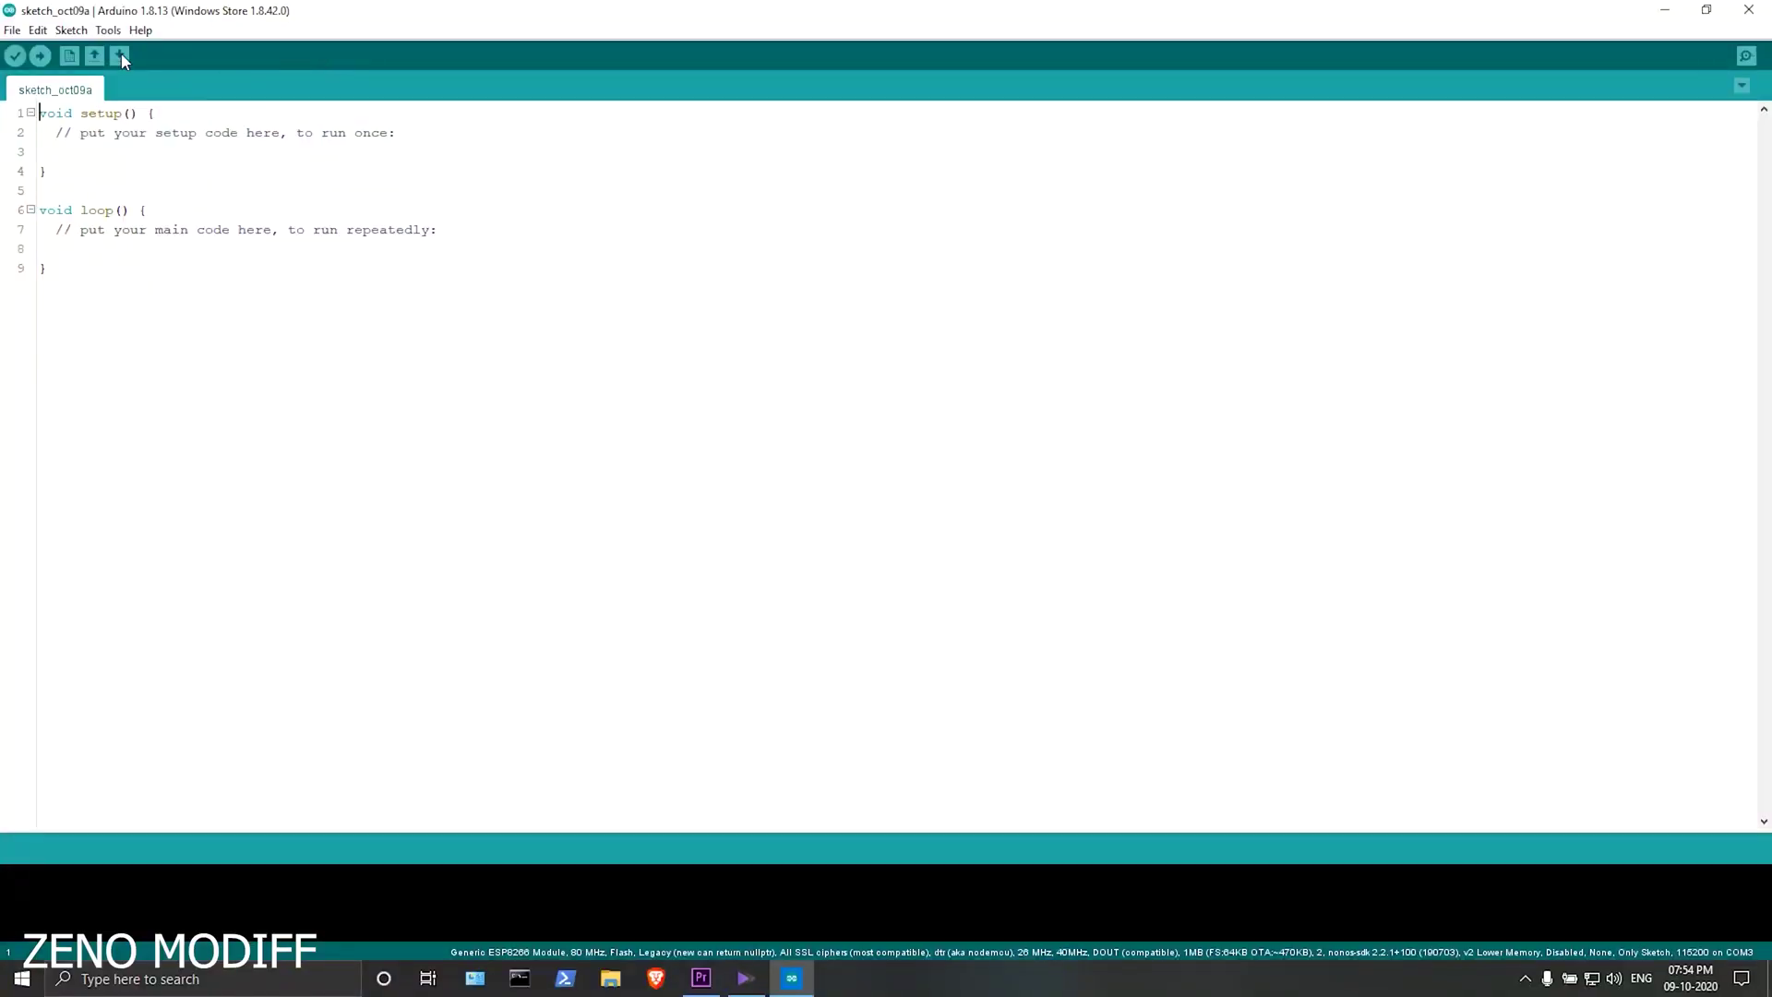
- Choose Generic ESP8266 Module as the board and maximize the Blink sketch window
{"action": "left_click", "coordinate": [108, 28]}
{"action": "mouse_move", "coordinate": [264, 212]}
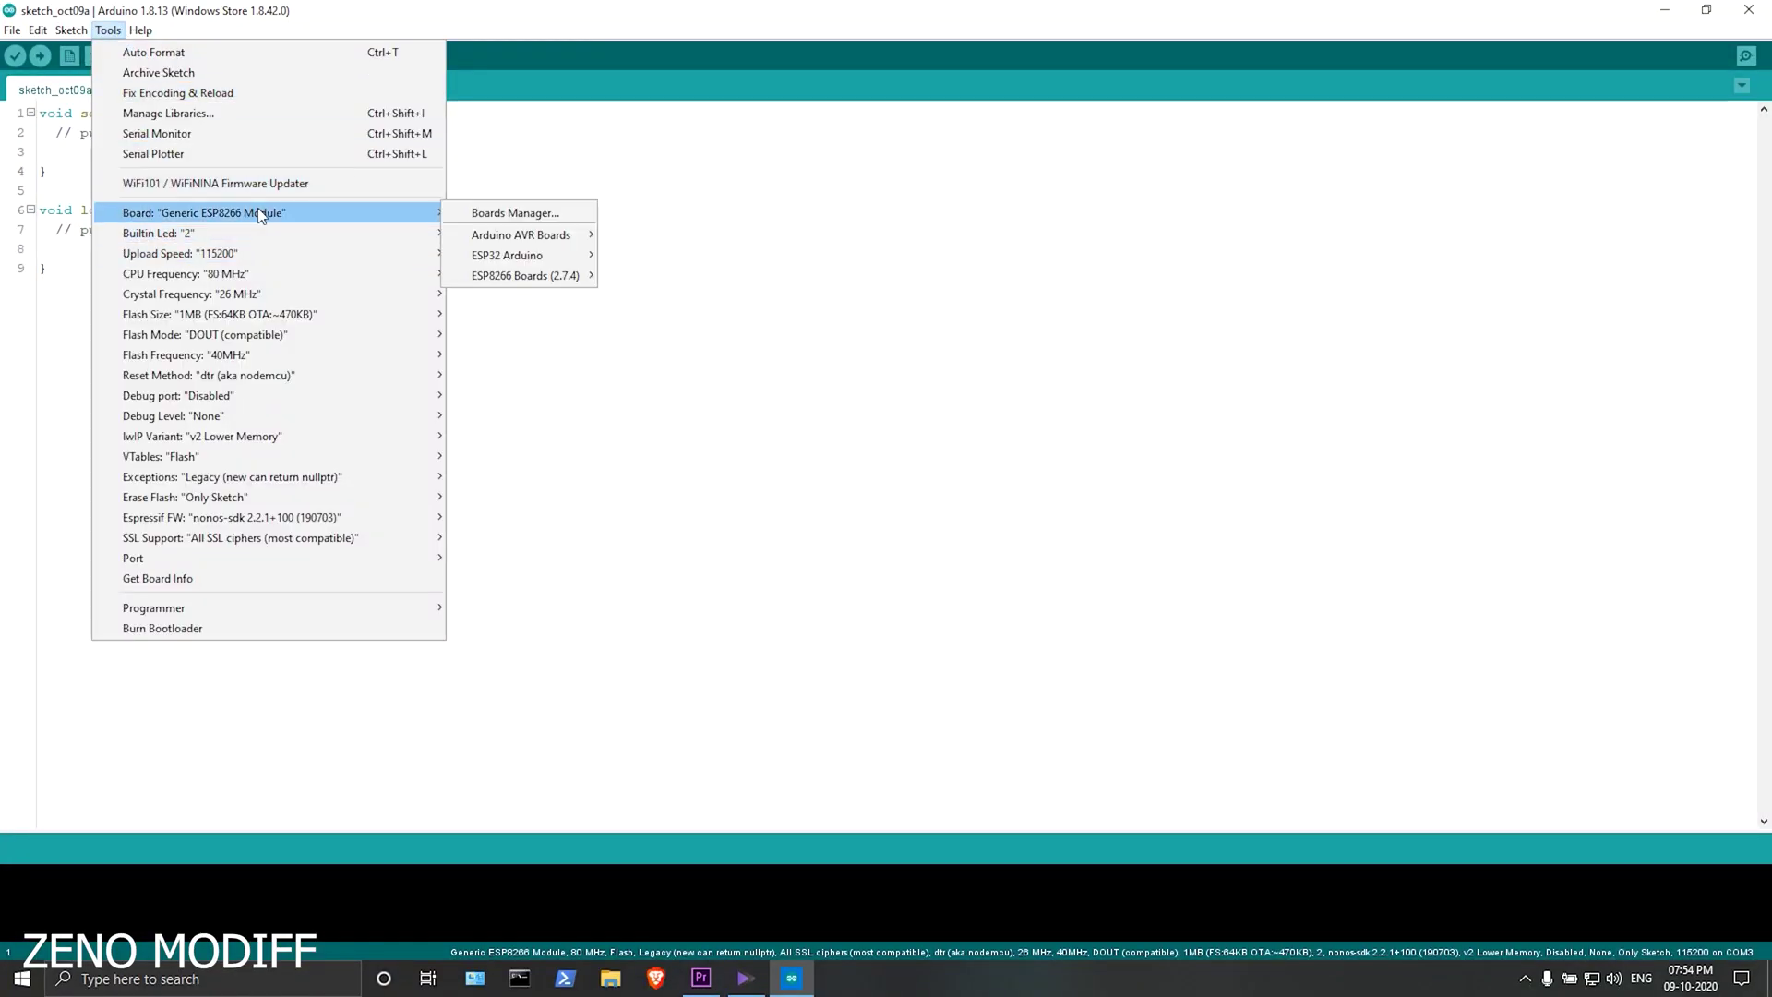
{"action": "mouse_move", "coordinate": [525, 275]}
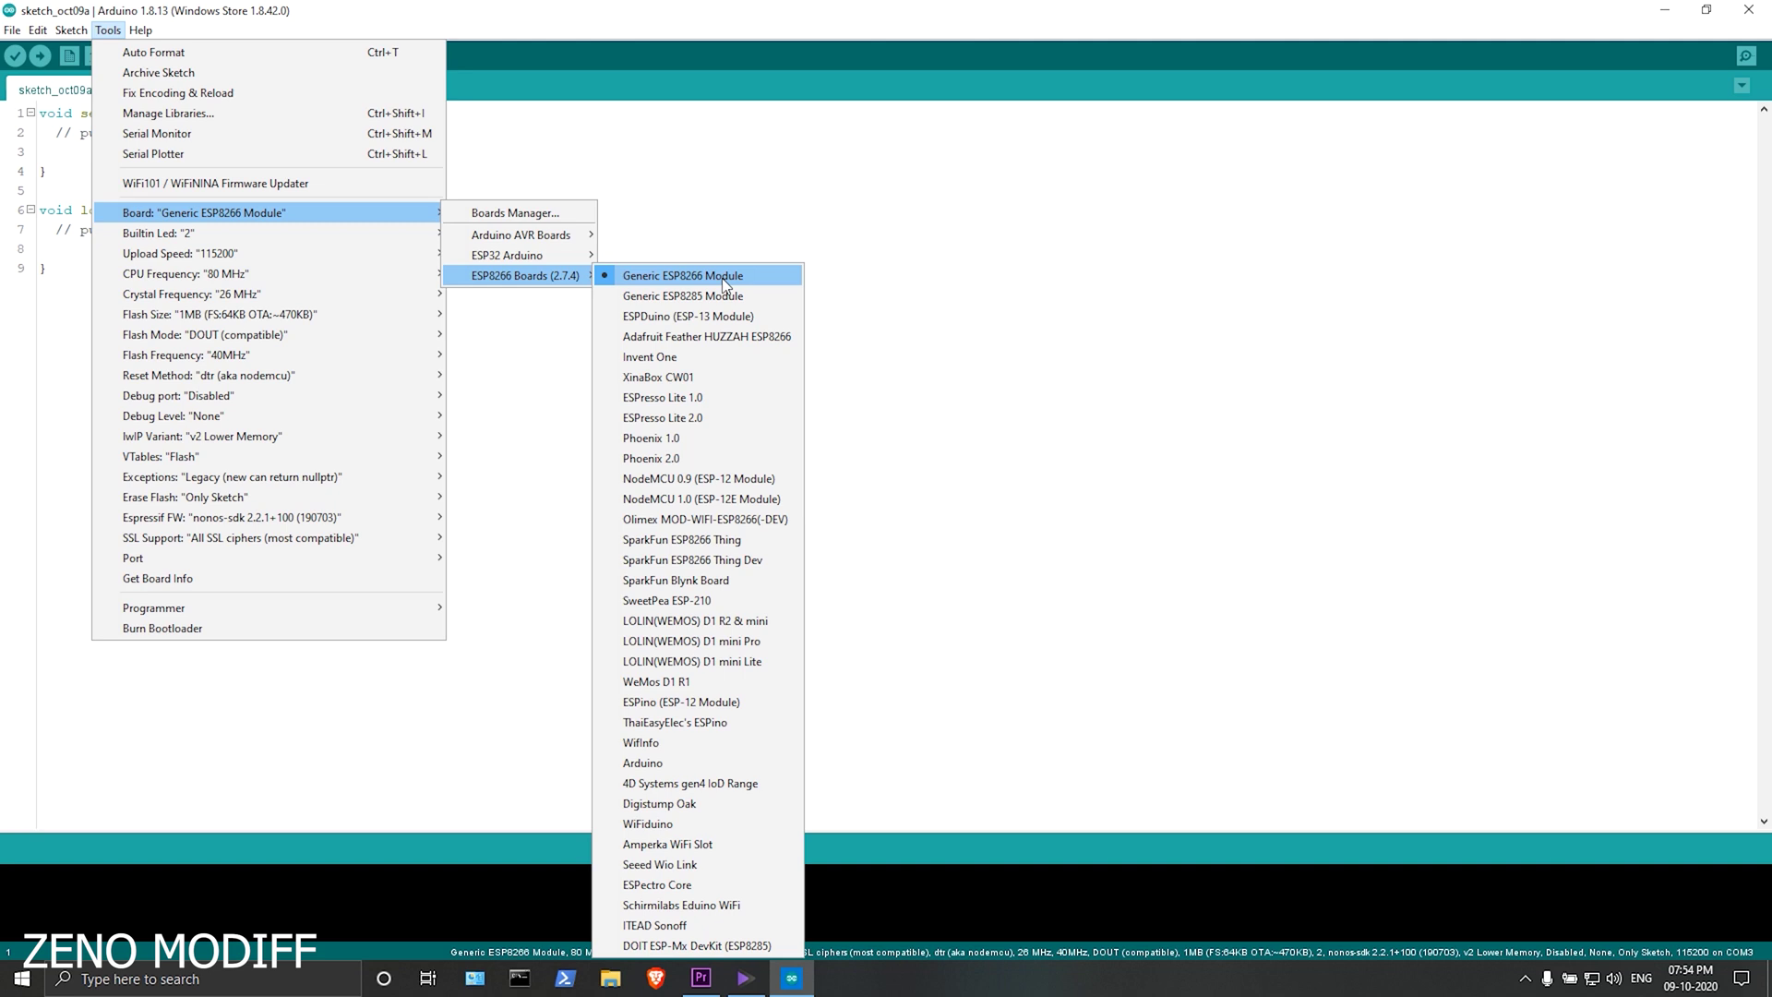
{"action": "left_click", "coordinate": [722, 278]}
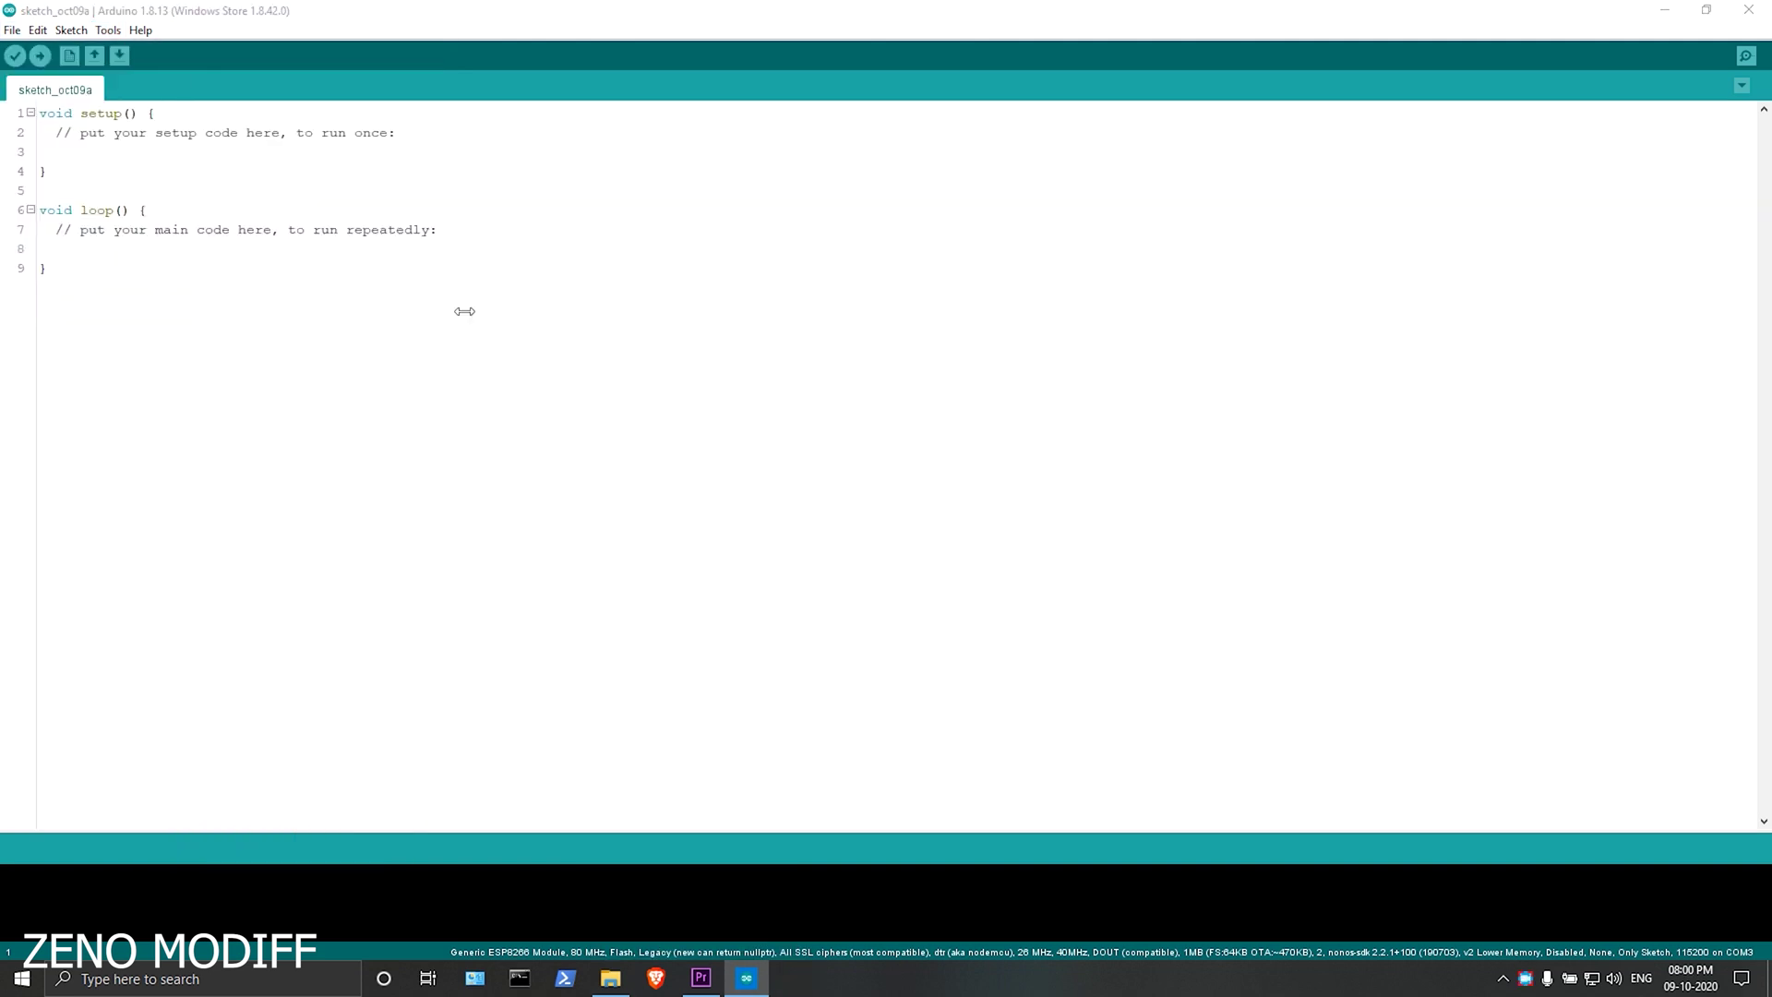
{"action": "left_click", "coordinate": [847, 212]}
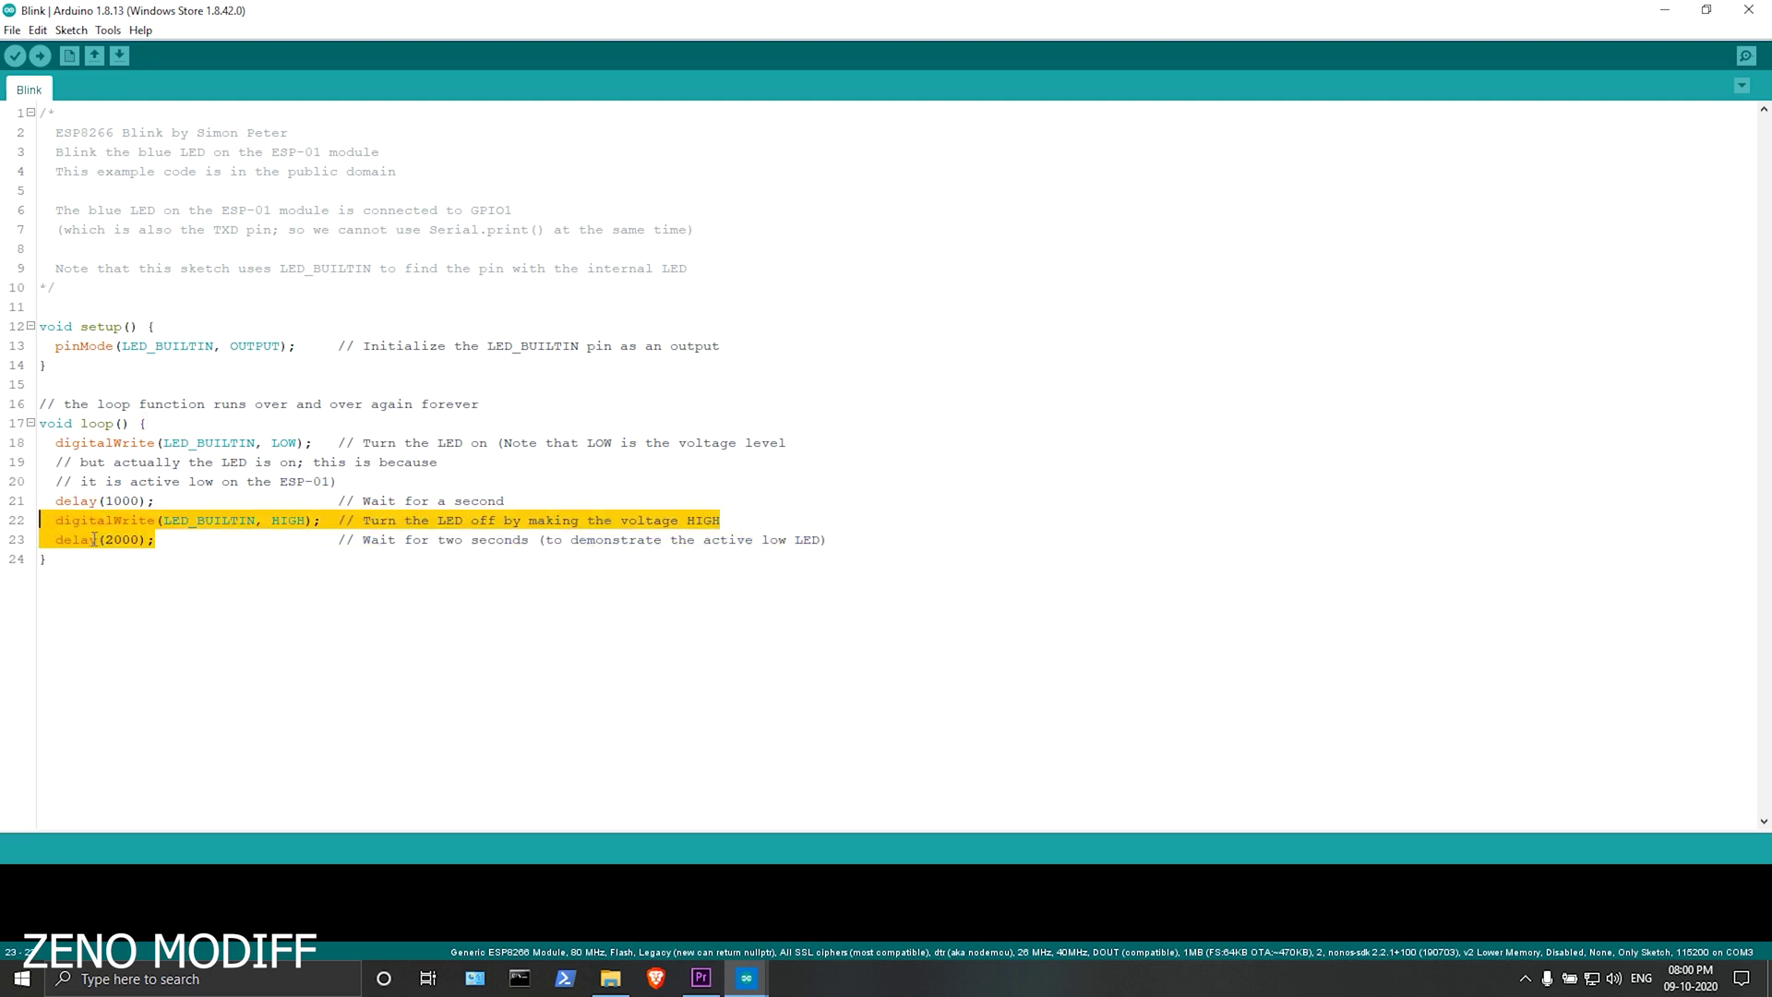
- Clear the highlighted selection on lines 22–23 of the Blink sketch
{"action": "left_click", "coordinate": [202, 570]}
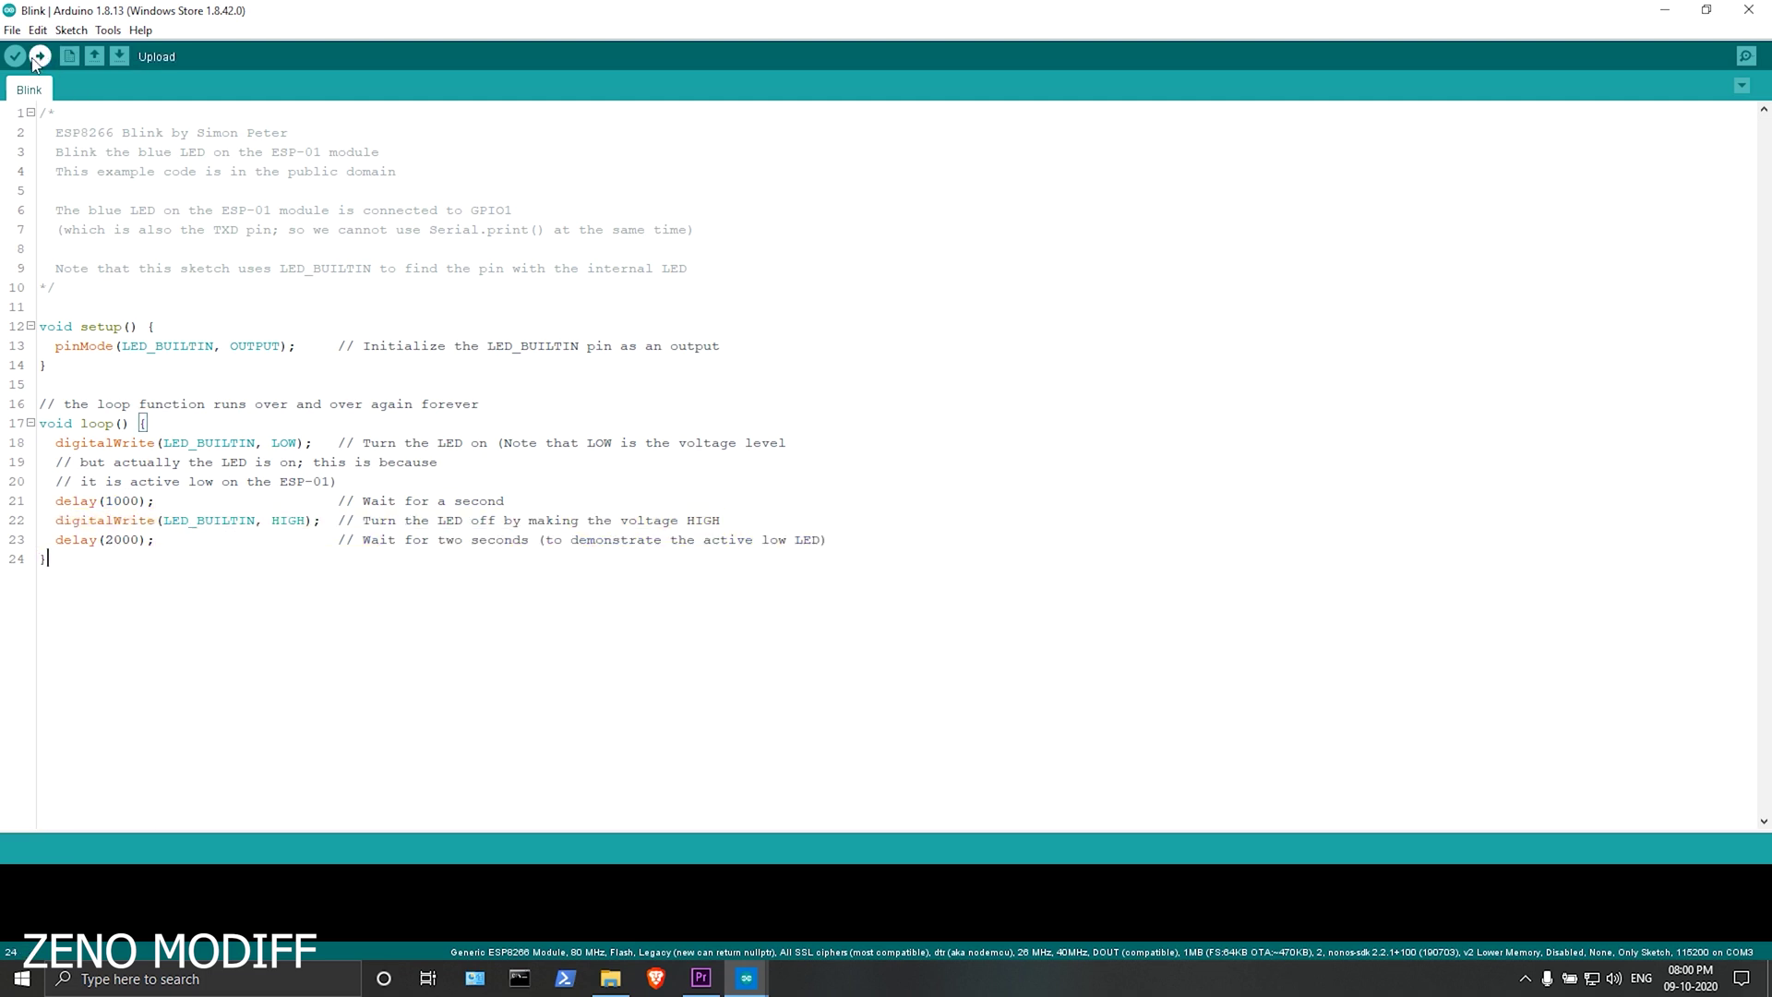